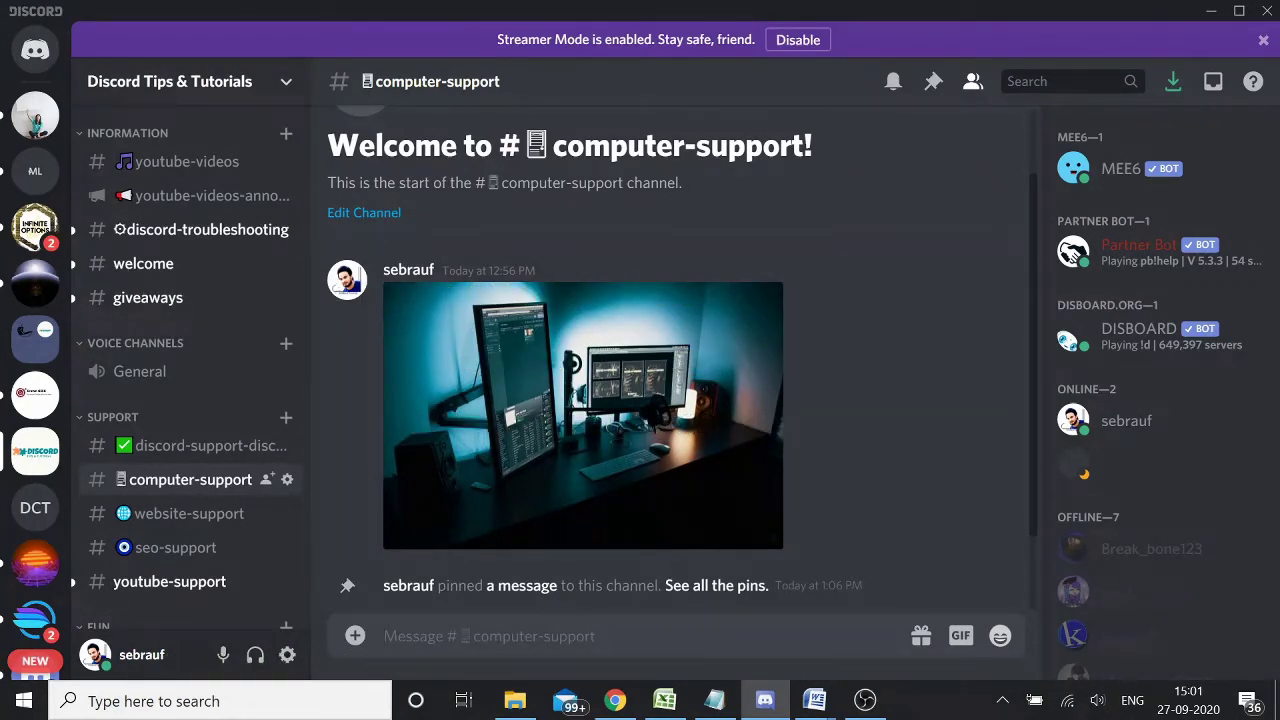
Type and trim a draft message, then pin the desk-setup image message and confirm.
text(I LOVE)
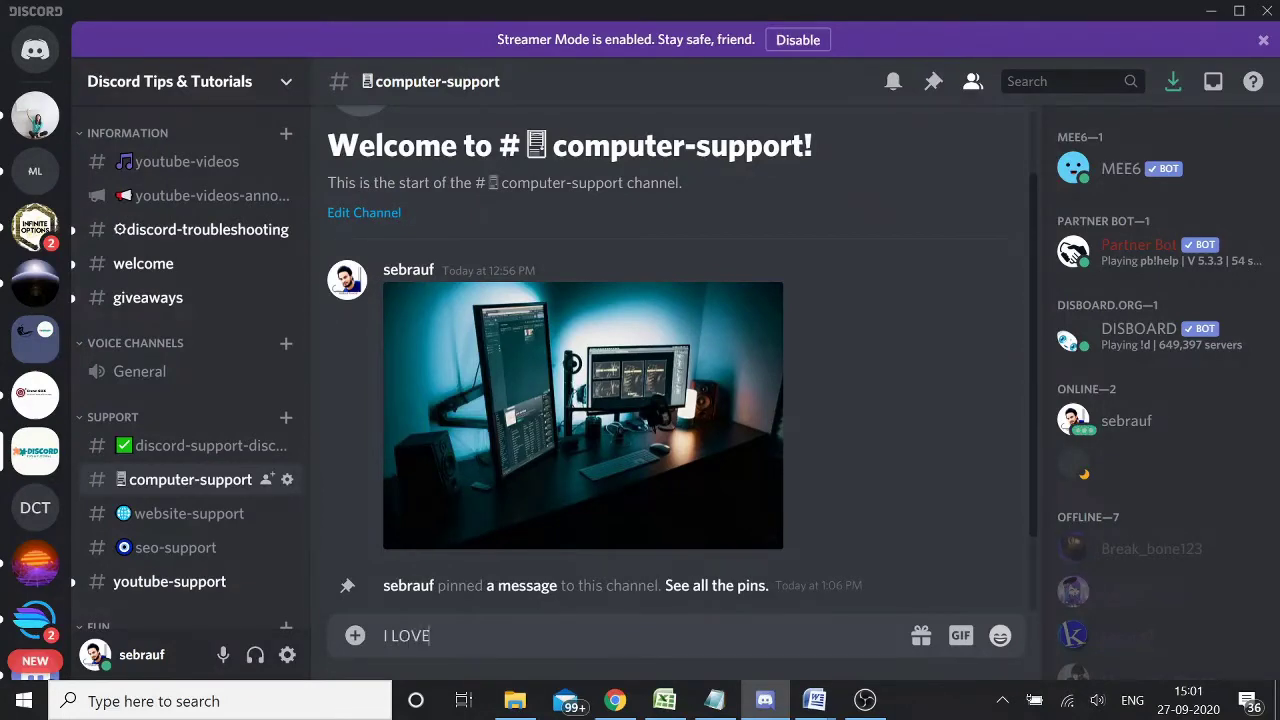
text( PEWDIEPIE)
text( GAME S)
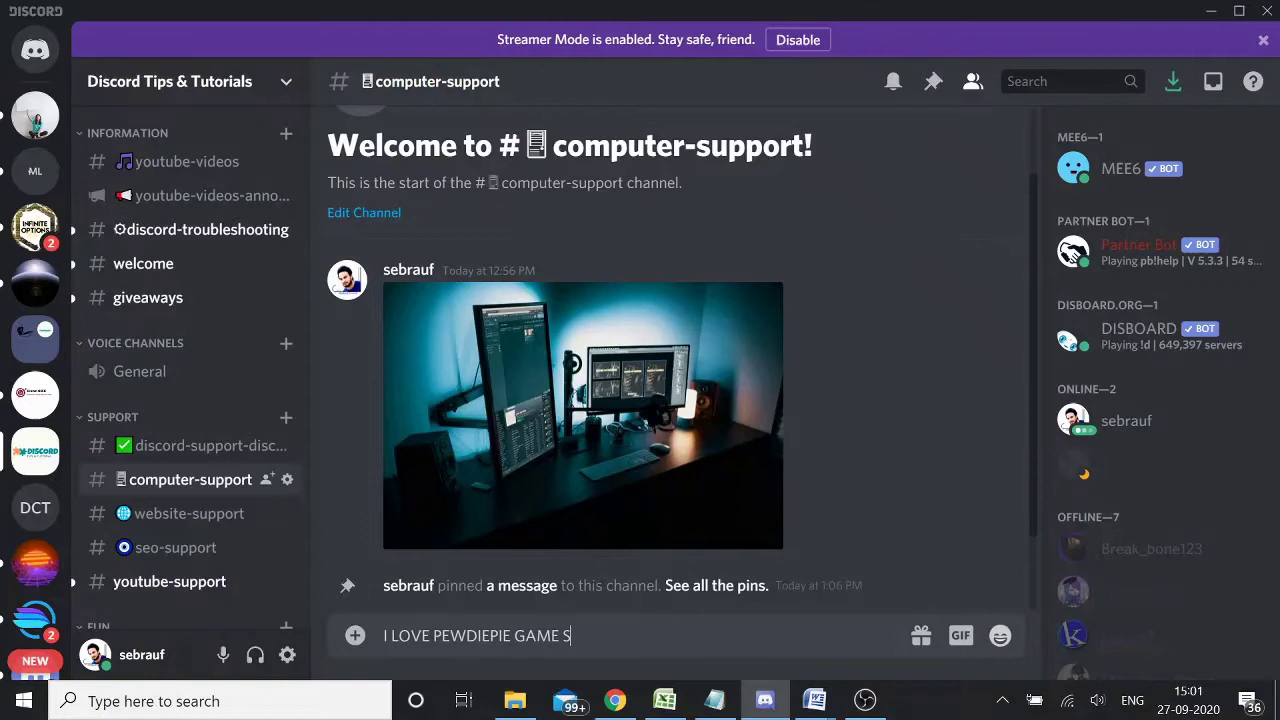
text(TREAMING ON Y)
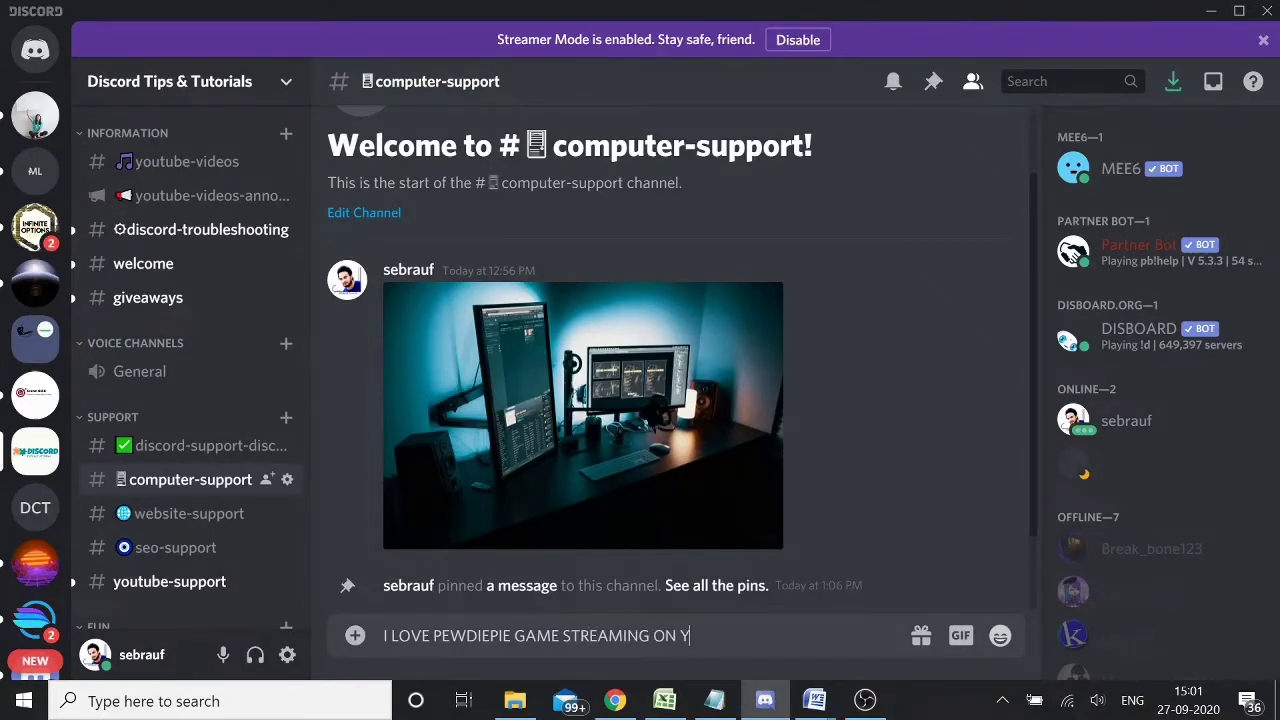
text(OUTUBED)
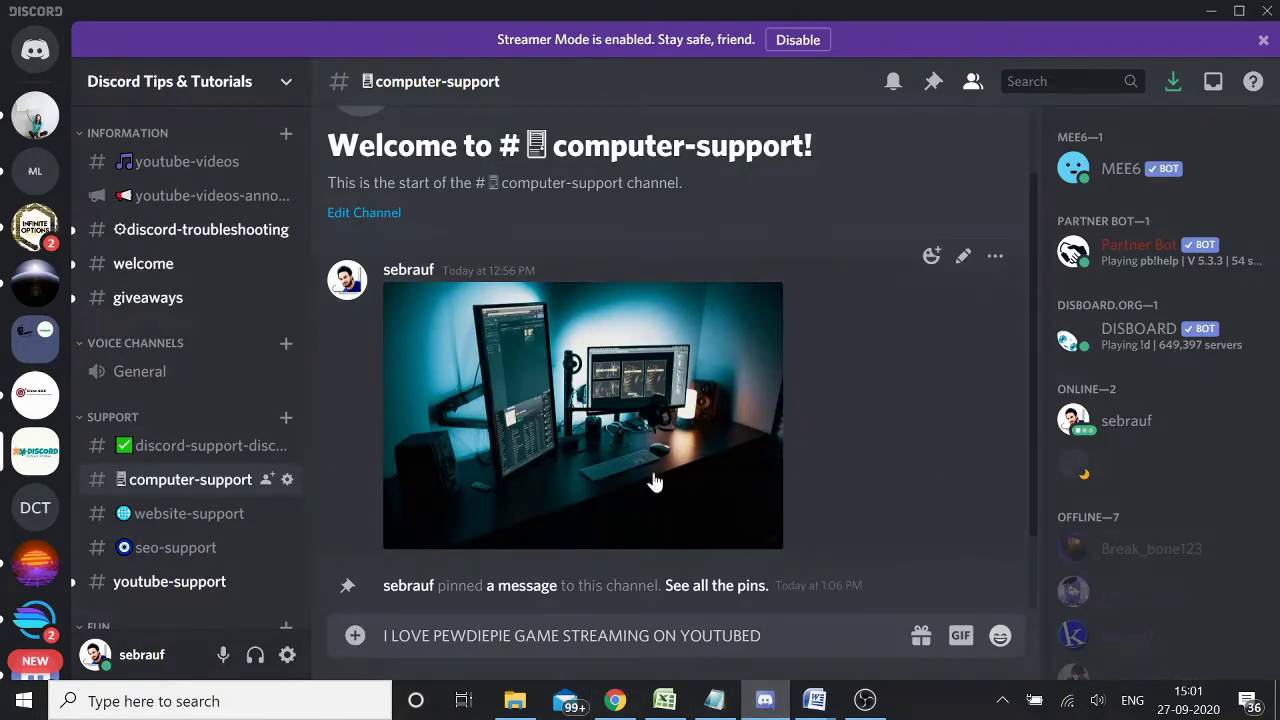
key(BackSpace)
key(BackSpace)
key(BackSpace)
key(BackSpace)
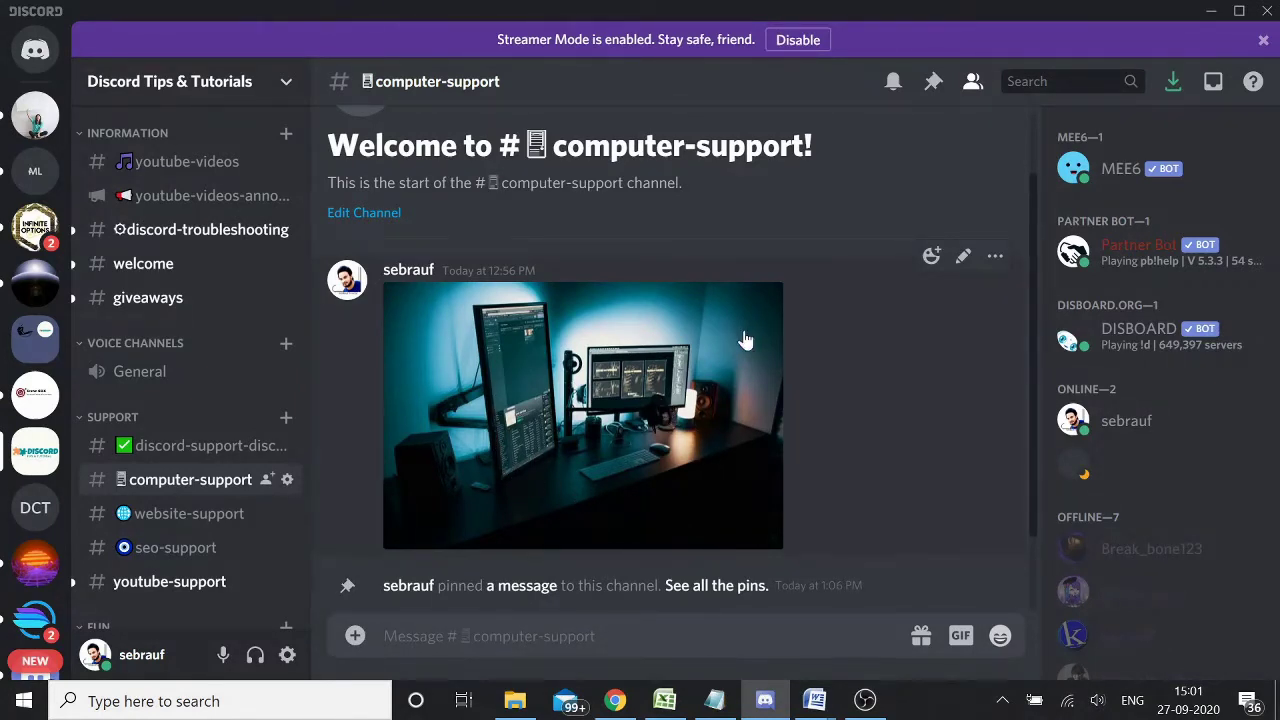
click(995, 257)
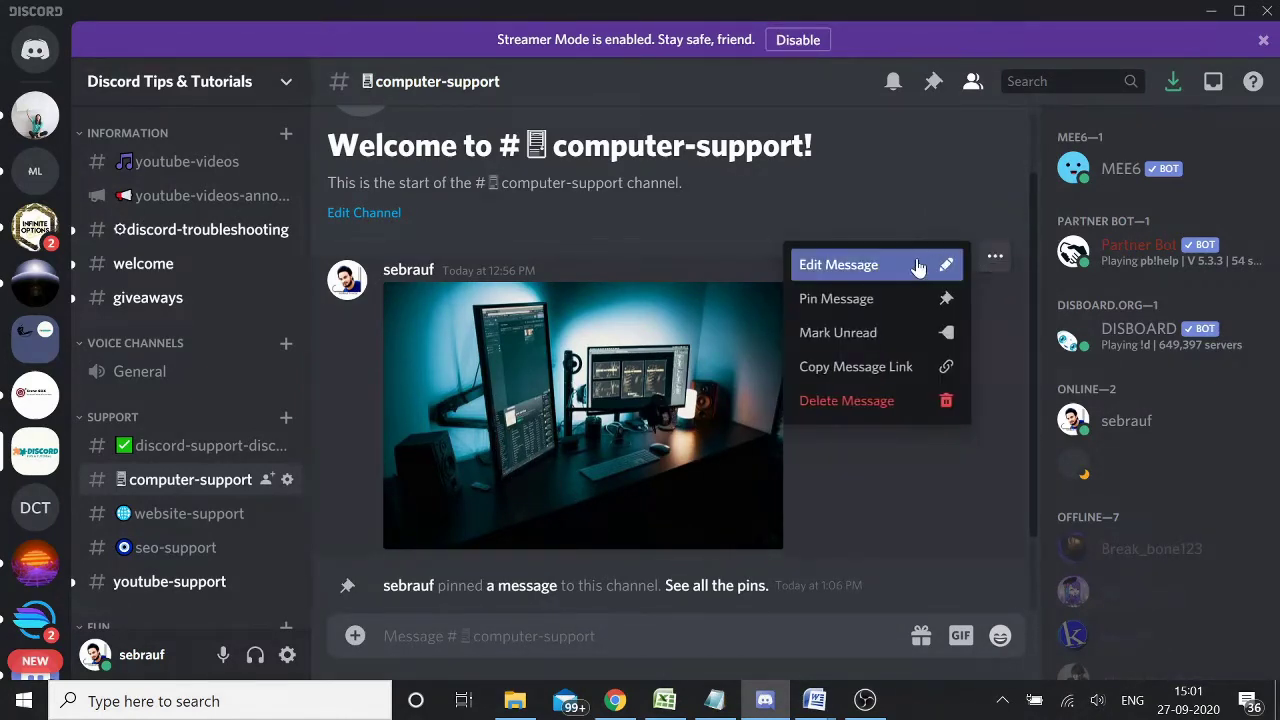
click(845, 302)
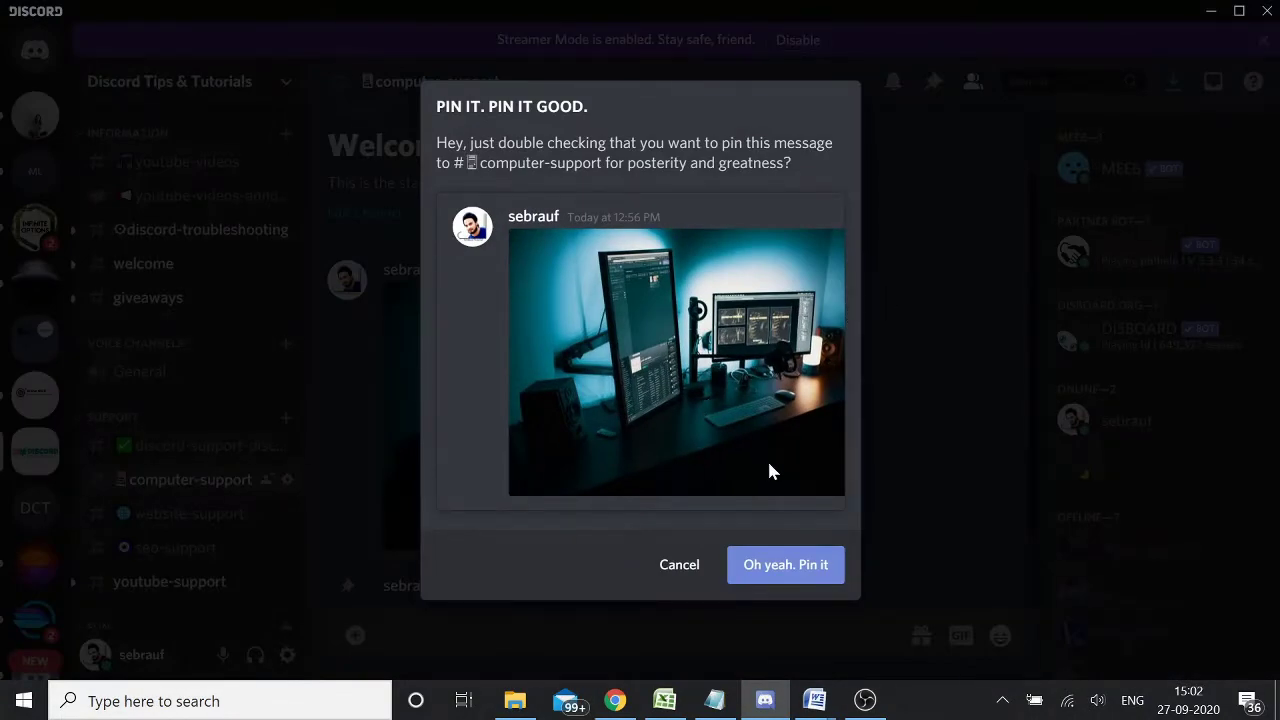
click(773, 568)
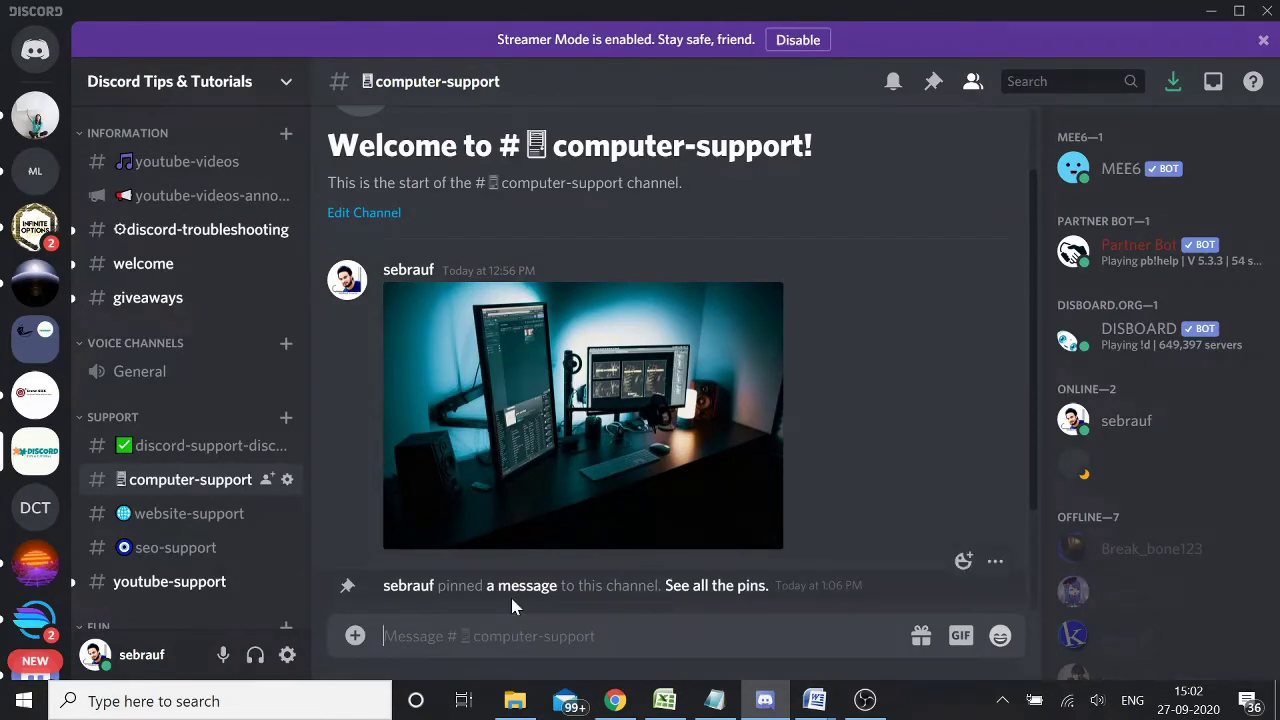
Send a dot message, a '/giphy' message, then several more single-dot messages.
key(Return)
text(/giphy)
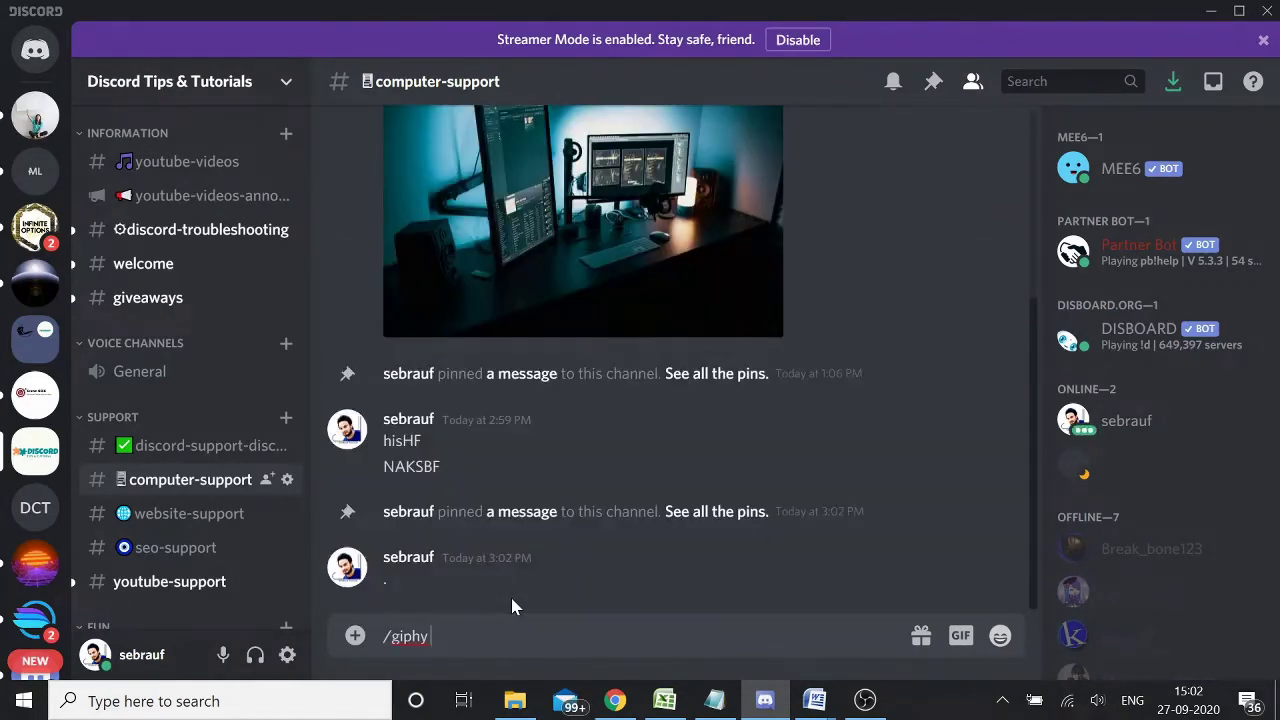
key(Return)
key(Return)
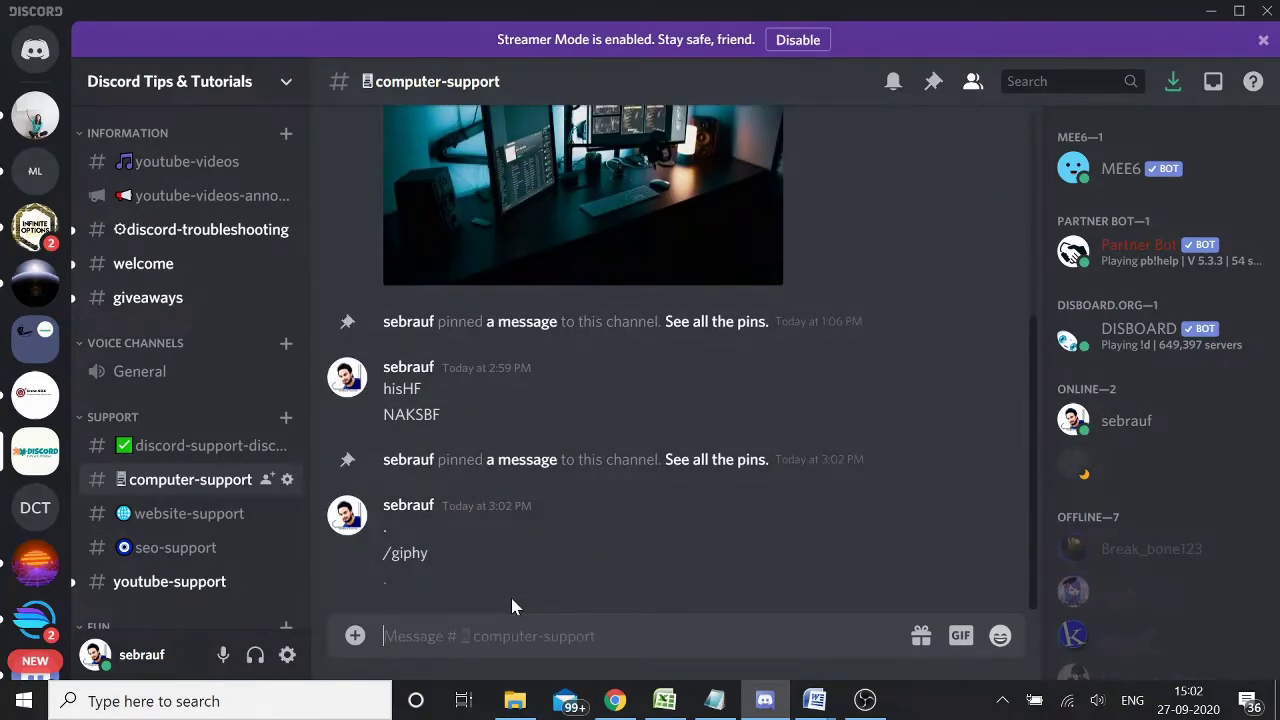
text(.)
key(Return)
text(.)
key(Return)
text(.)
Send a few more dot messages followed by 'FA' and 'FASD'.
key(Return)
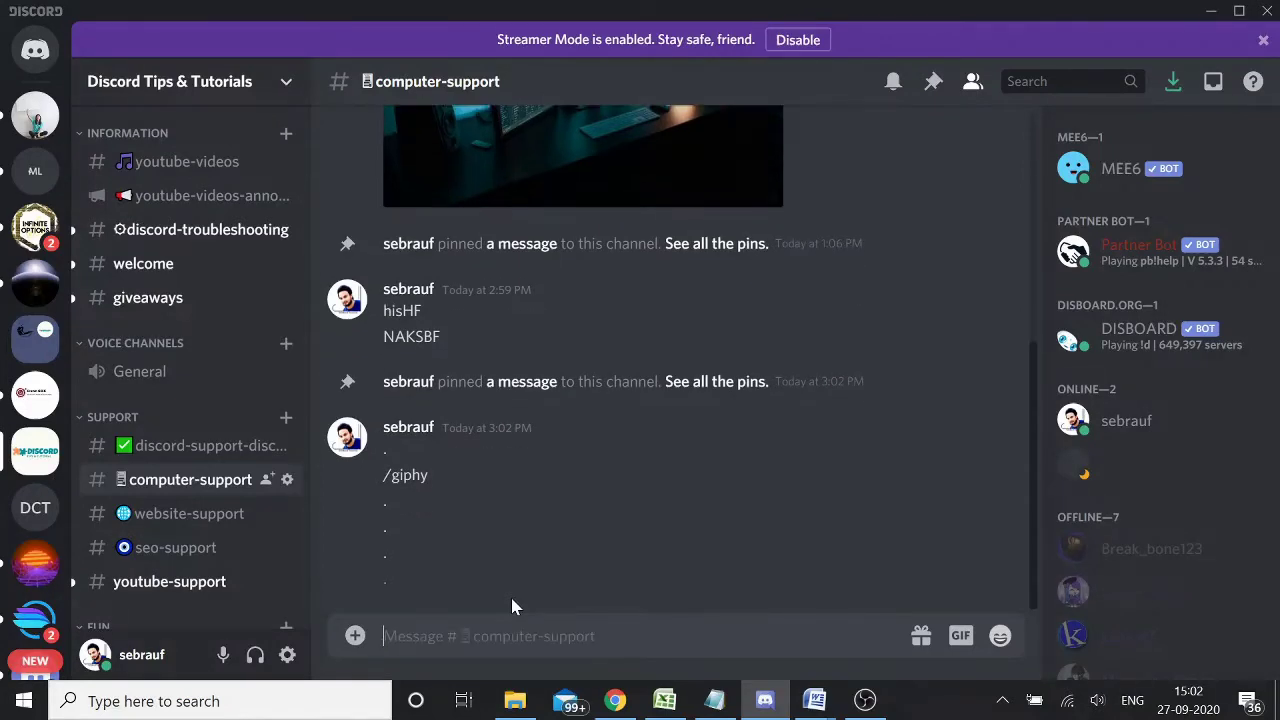
text(.)
key(Return)
text(.)
key(Return)
text(.)
key(Return)
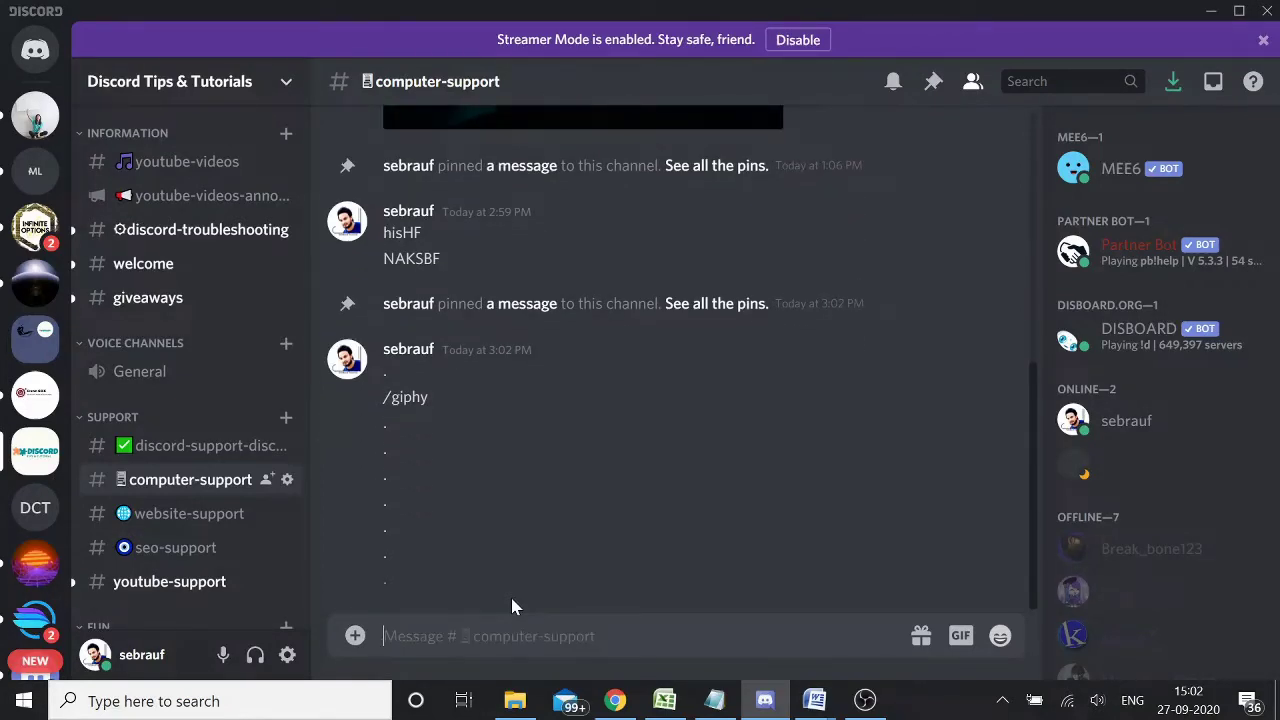
text(FA)
key(Return)
text(FASD)
key(Return)
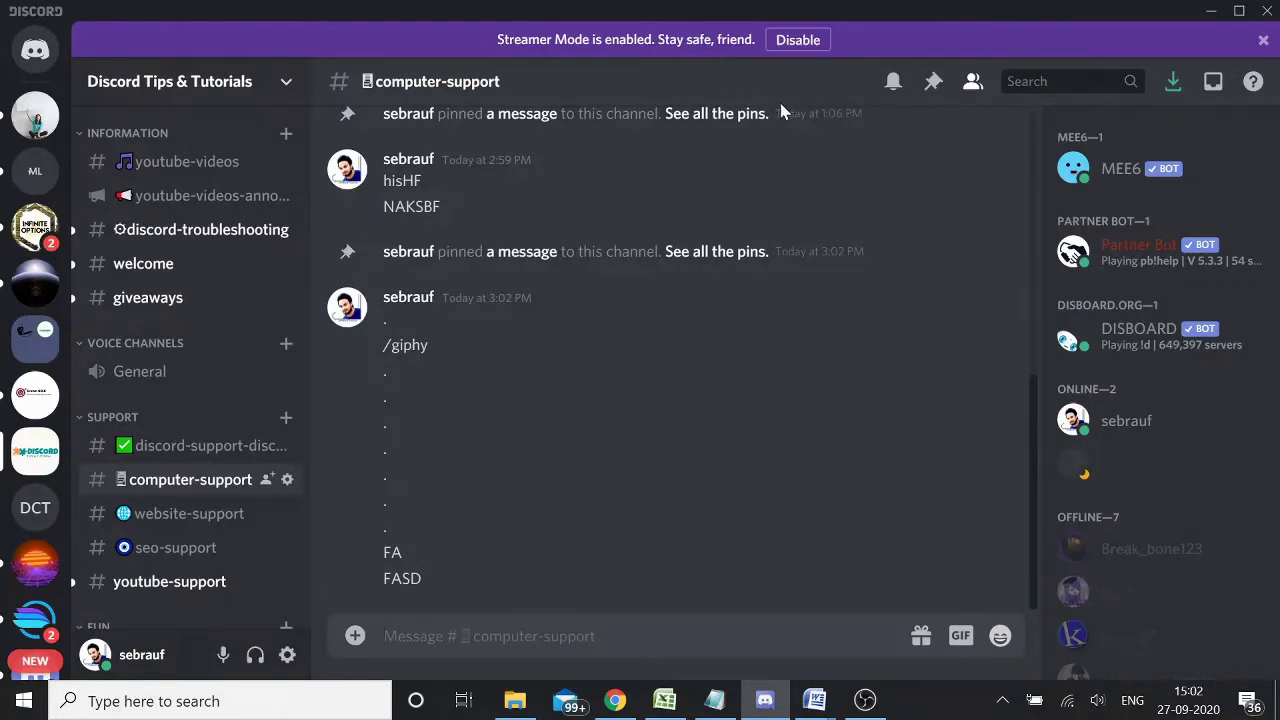
Show #computer-support's pinned messages, listing the desk-setup image.
click(935, 84)
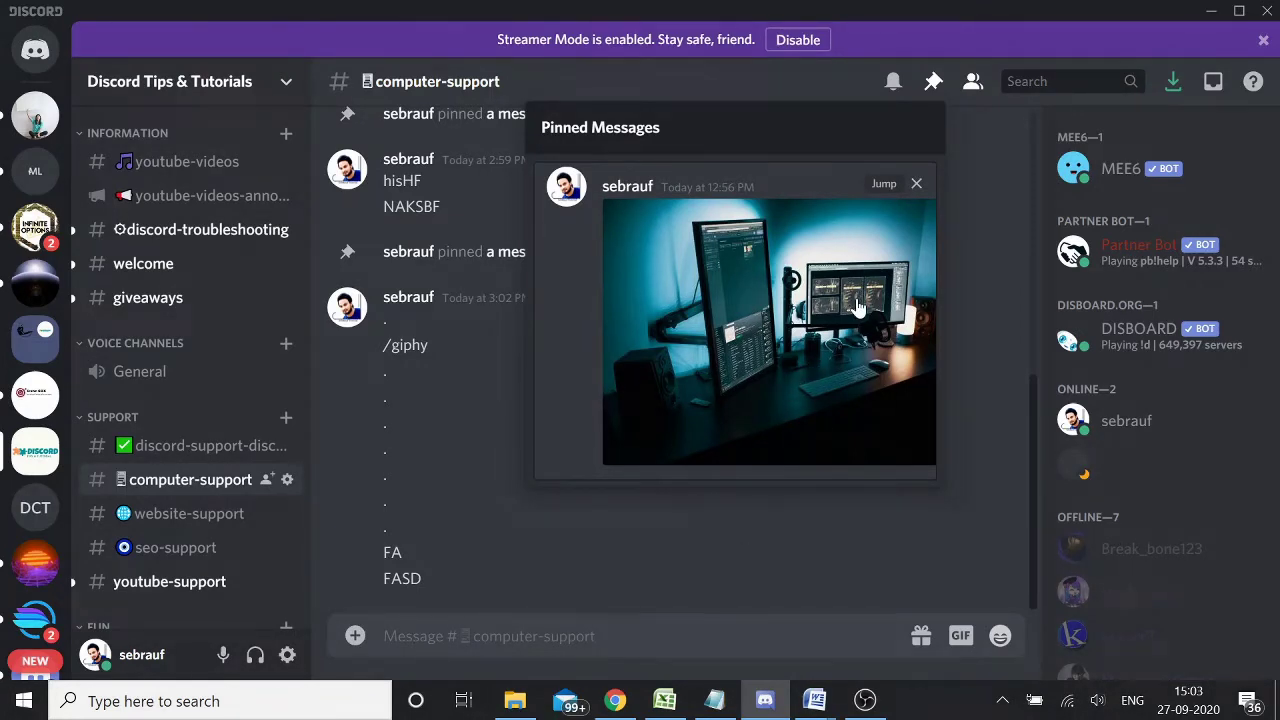
Jump from the pins list to the desk-setup image message and open its More options.
click(882, 186)
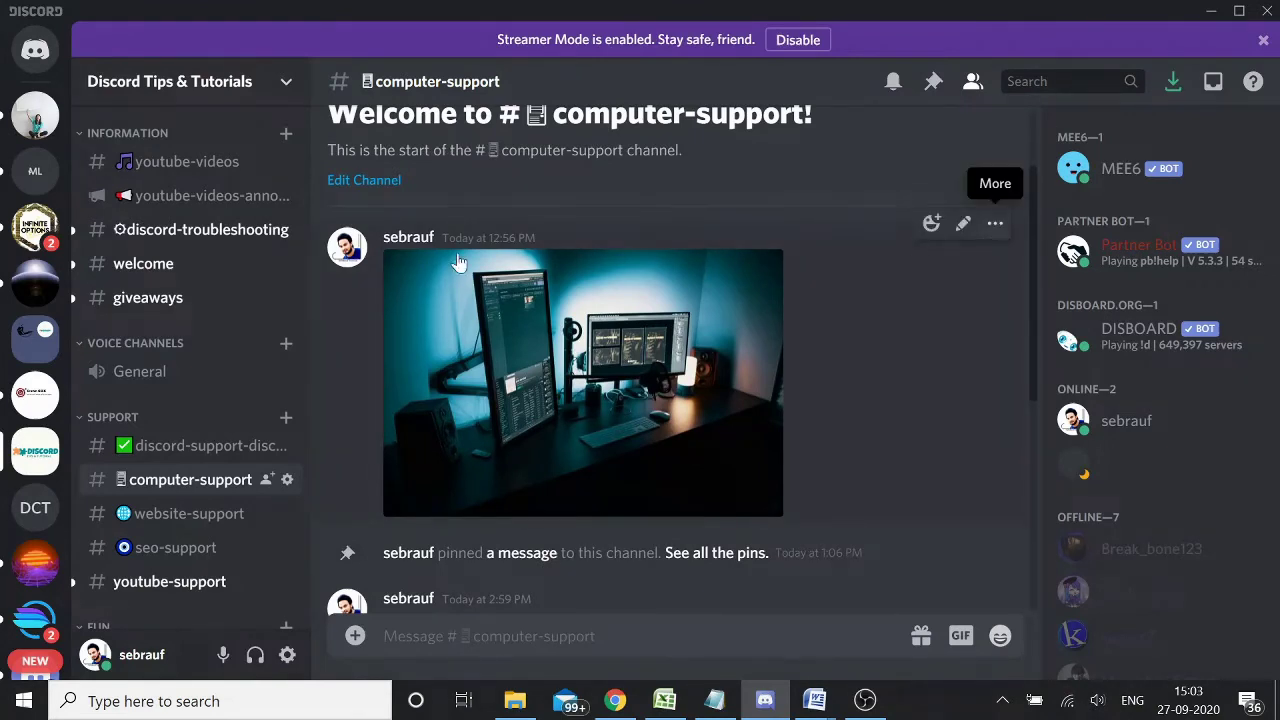
click(996, 228)
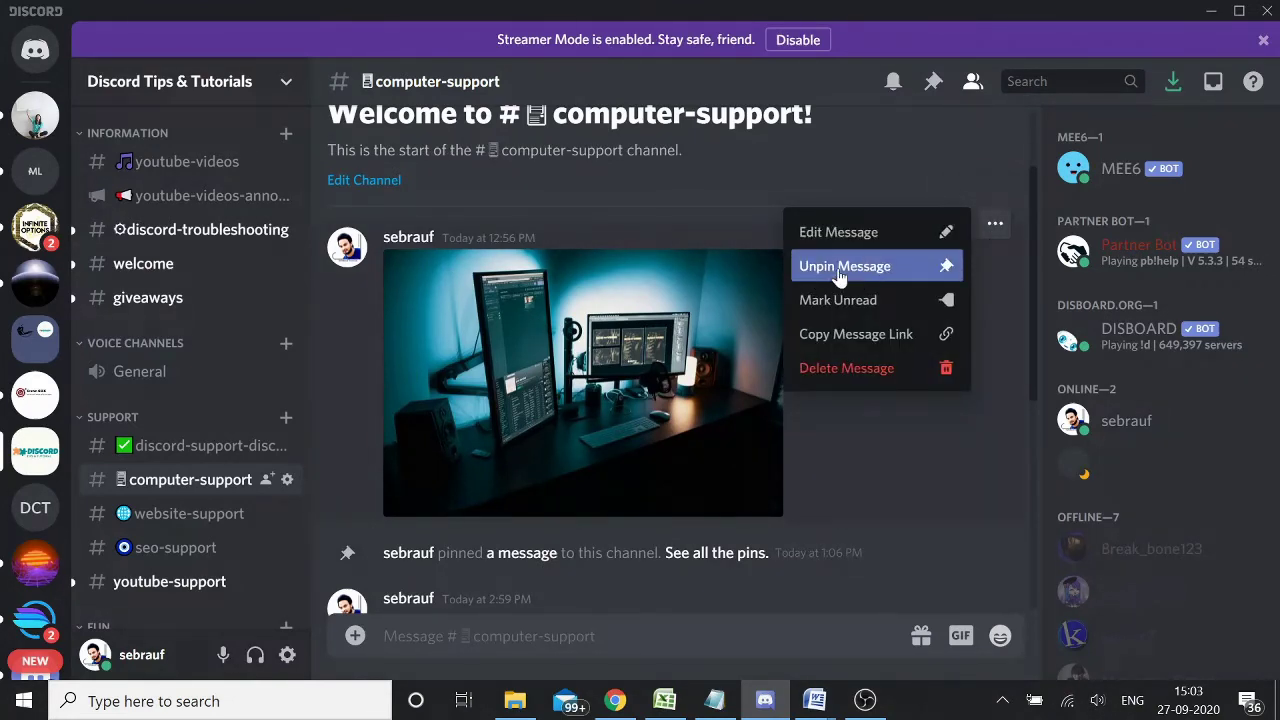